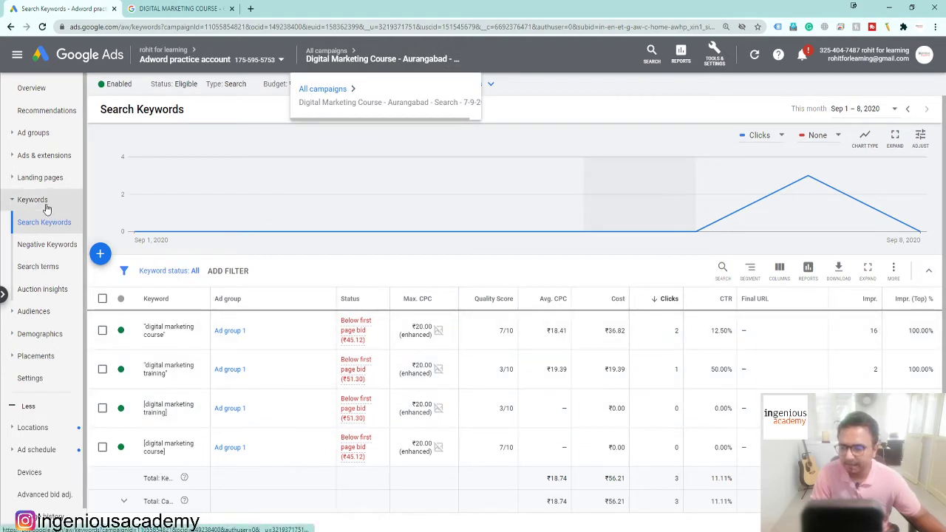
Step: Set the campaign's advanced bid adjustment for Calls to an increase of 10% and save it
scroll(54, 281, down, 1)
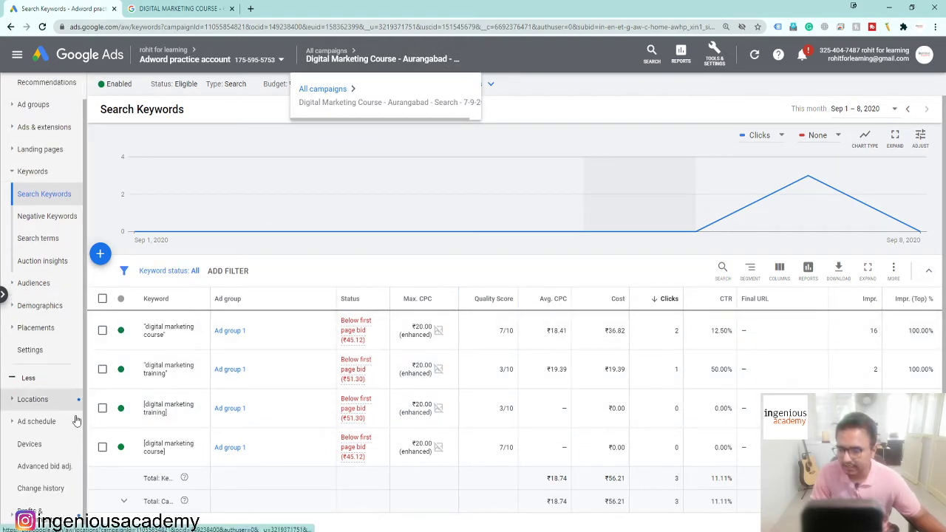
click(41, 468)
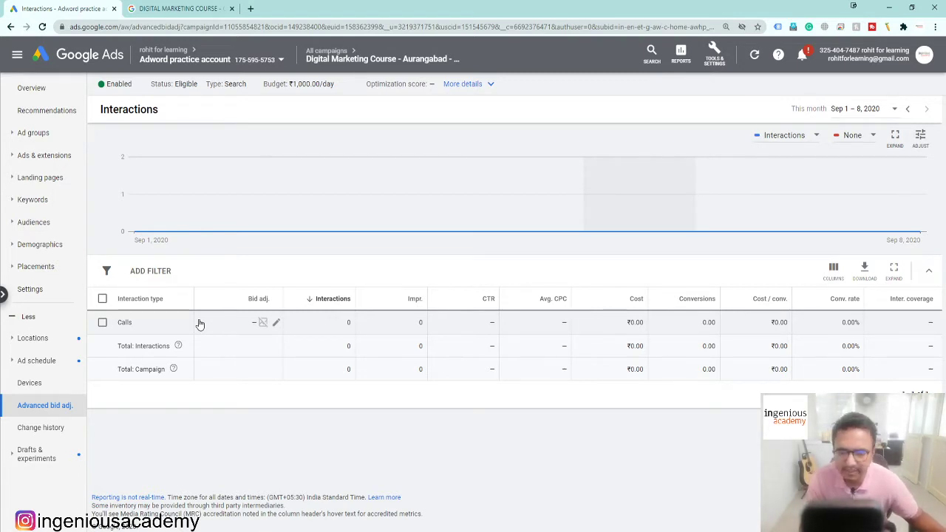
click(257, 326)
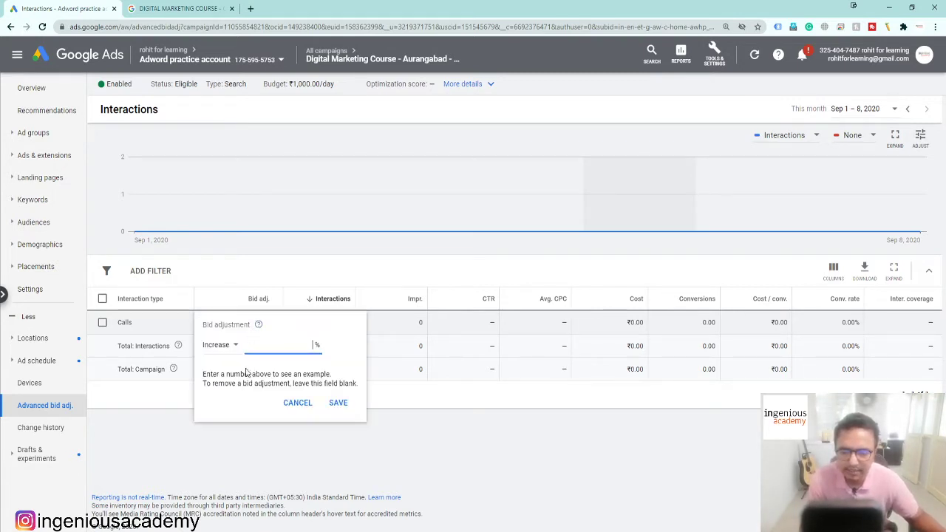
click(221, 348)
click(280, 347)
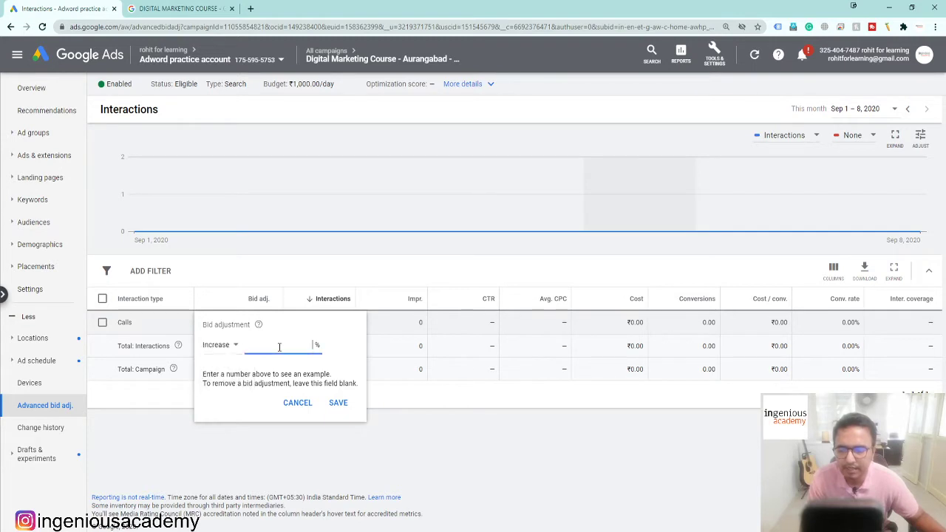
click(226, 346)
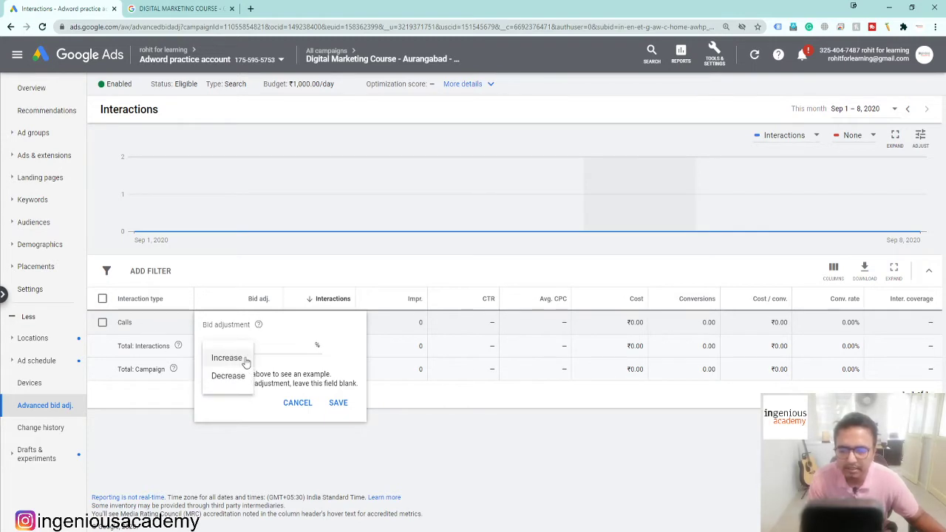
click(238, 358)
text(10)
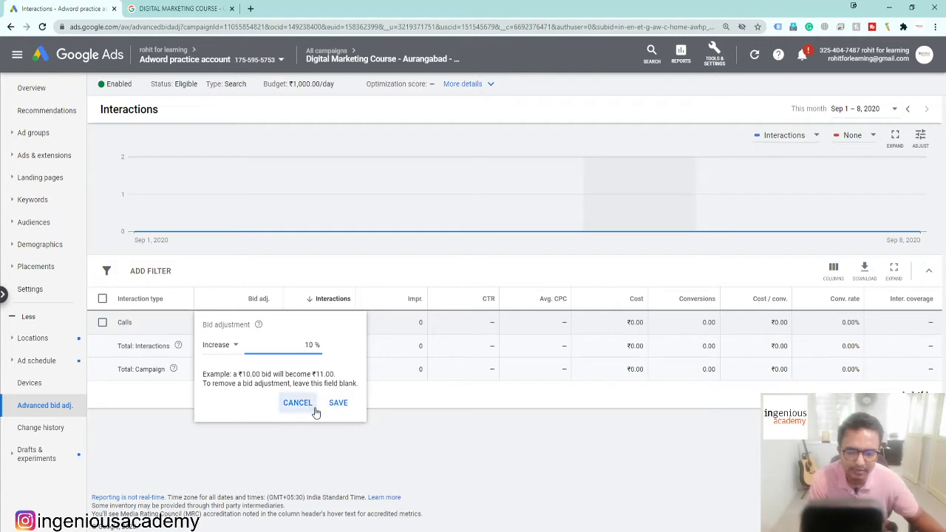
click(345, 410)
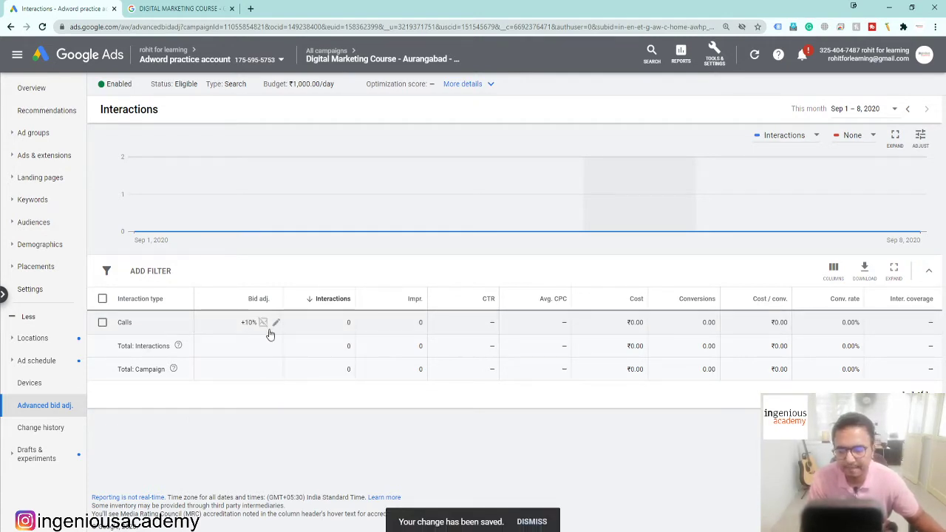
Step: Remove the campaign-level bid adjustment for Computers in the device settings and save the blank value
click(58, 383)
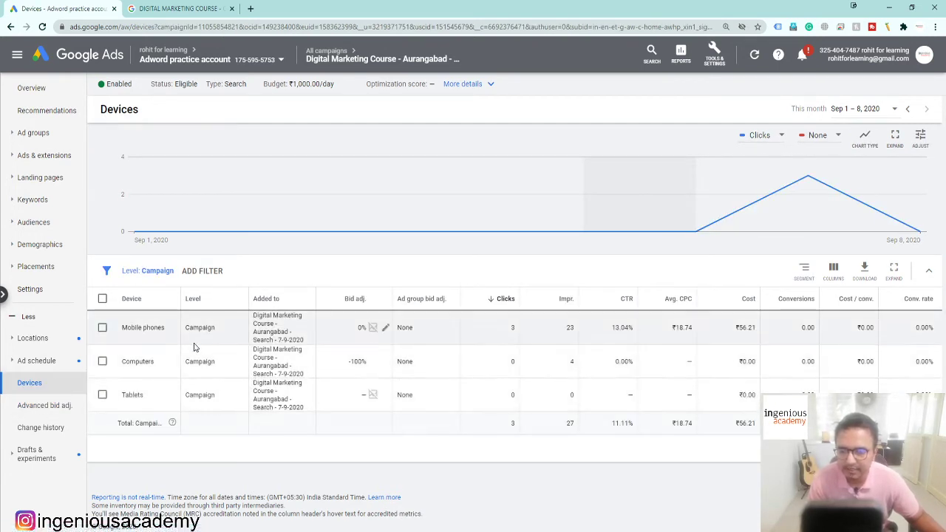
click(352, 366)
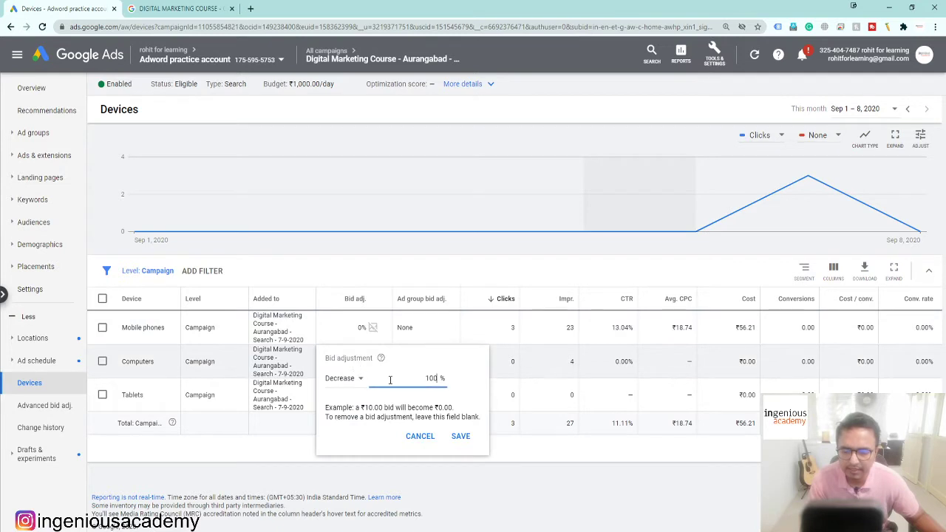
key(BackSpace)
key(BackSpace)
key(BackSpace)
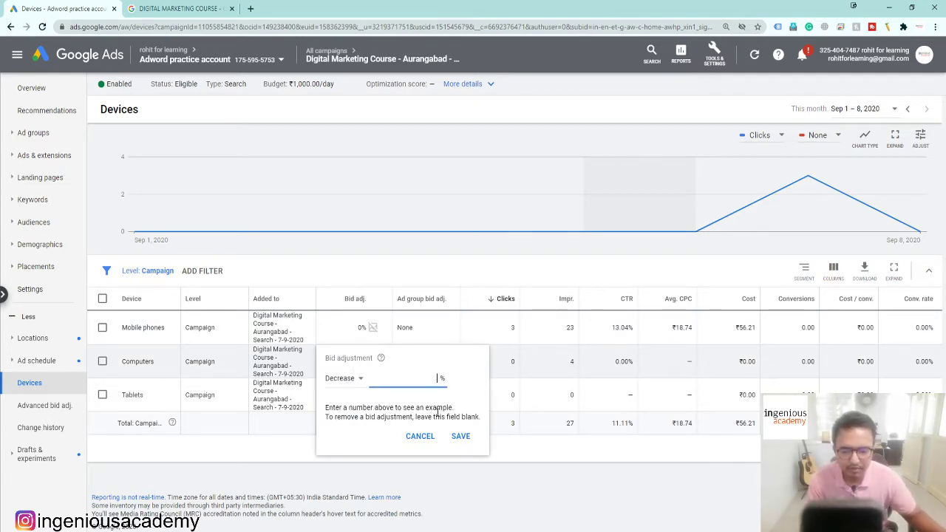
click(465, 445)
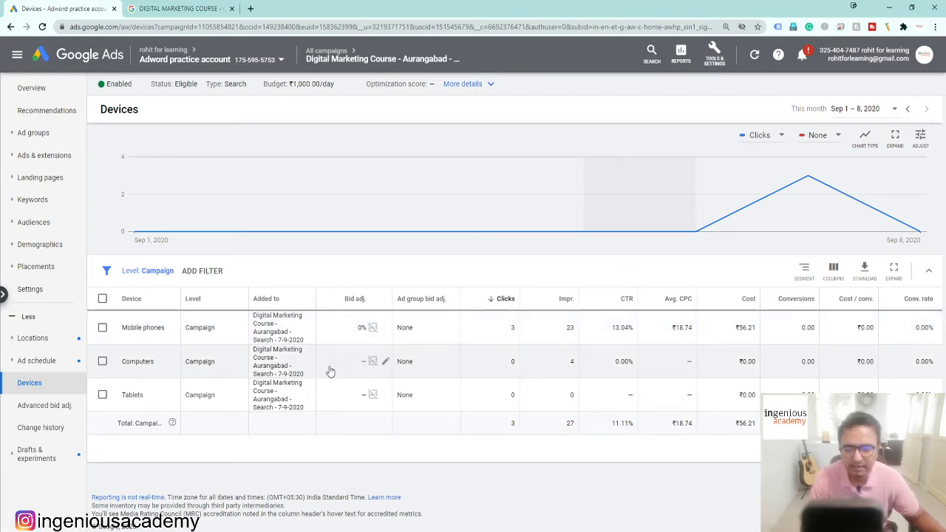
Step: Set the Computers device bid adjustment to a decrease of 100% and save it
click(363, 362)
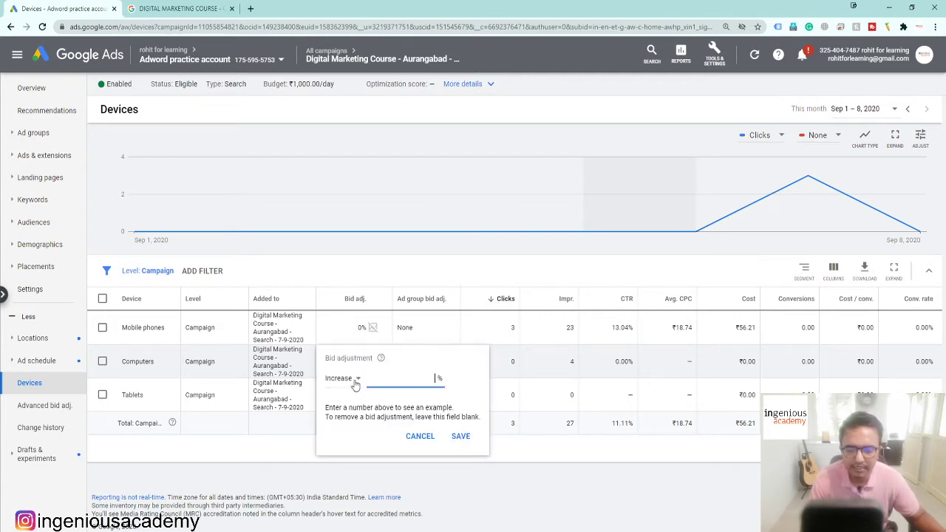
click(355, 384)
click(351, 412)
click(406, 382)
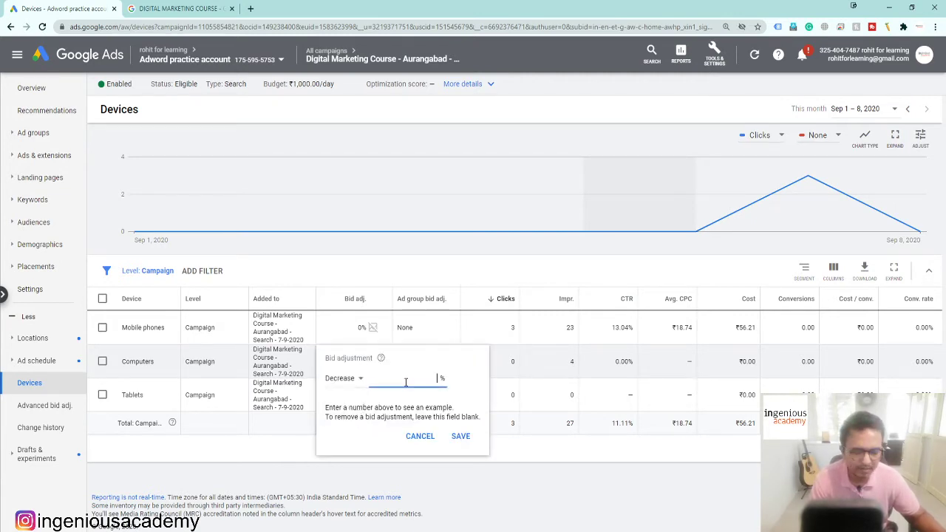
text(100)
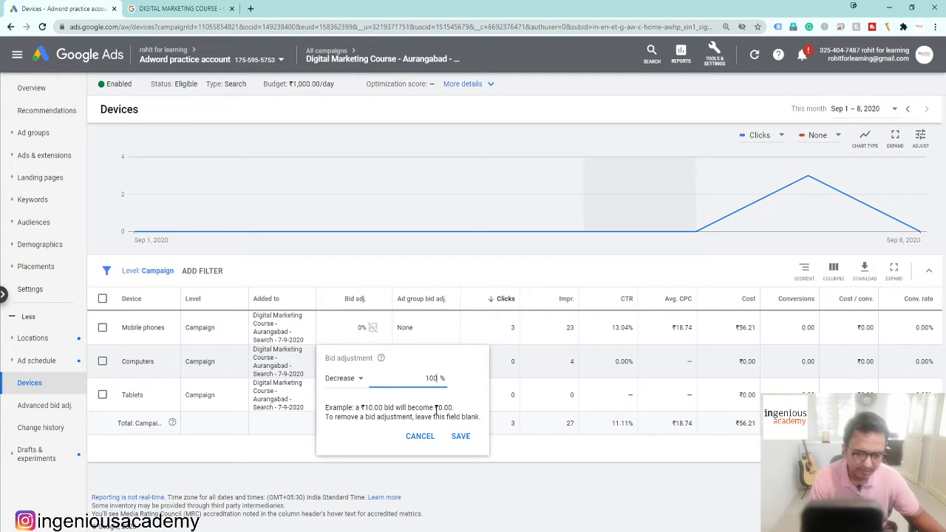
drag(436, 407, 453, 407)
click(460, 437)
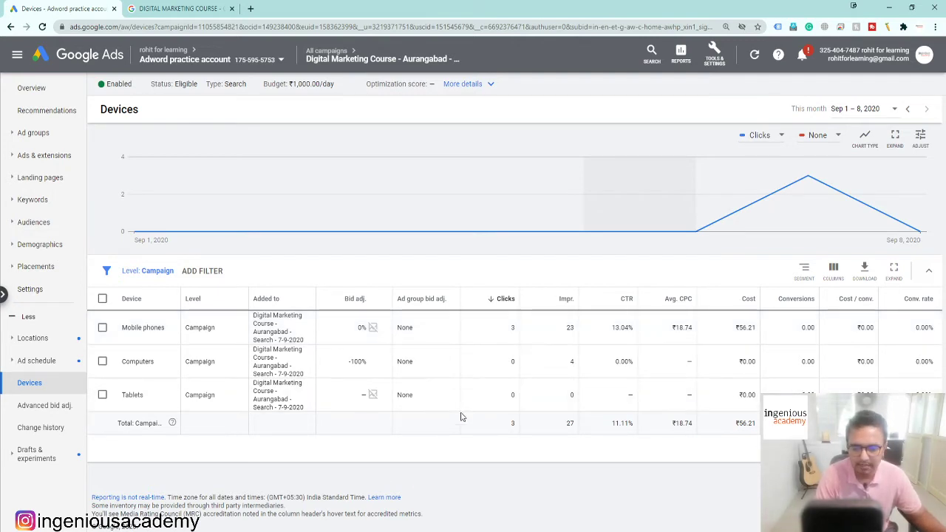
Step: Set the Tablets device bid adjustment to a decrease of 100% and save it
click(362, 397)
click(359, 413)
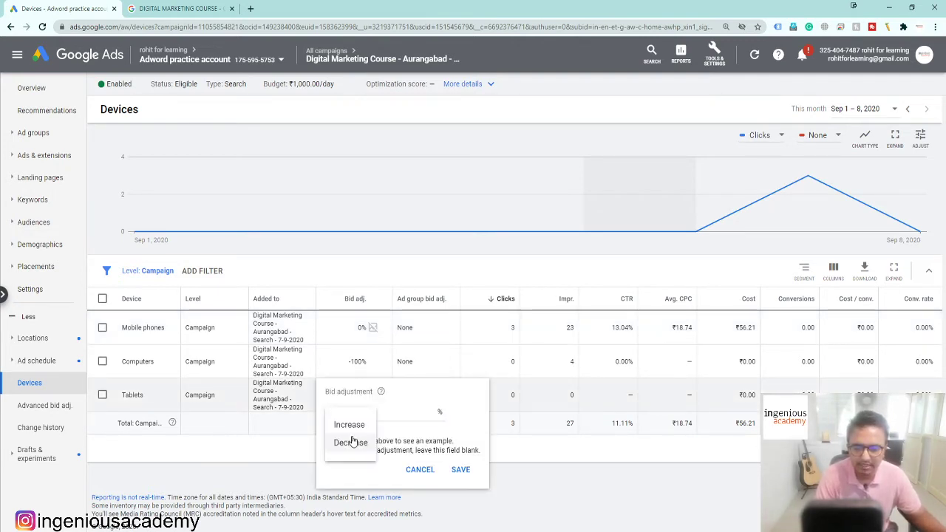
click(350, 442)
click(413, 414)
text(1)
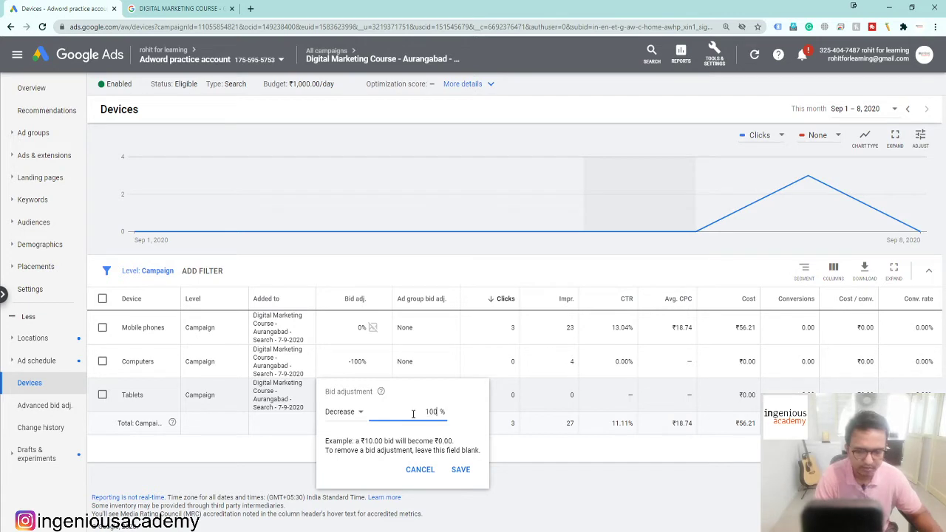
text(00)
click(460, 470)
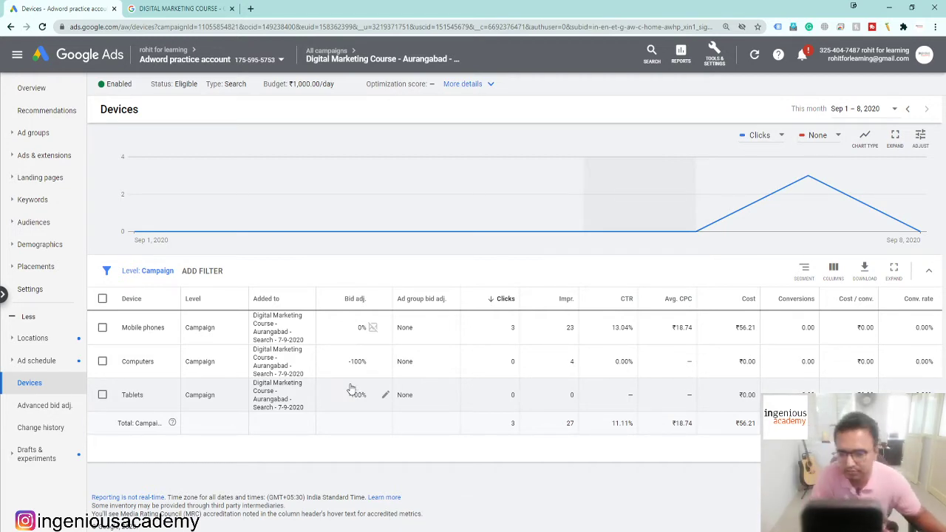
Step: Check the bid adjustment of the targeted location Jalna, Maharashtra, and close it without changes
click(33, 342)
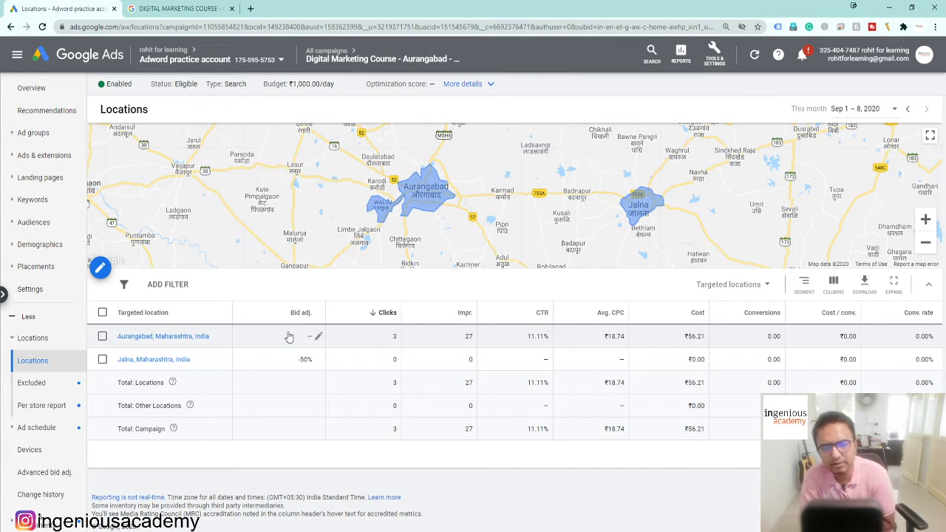
click(316, 360)
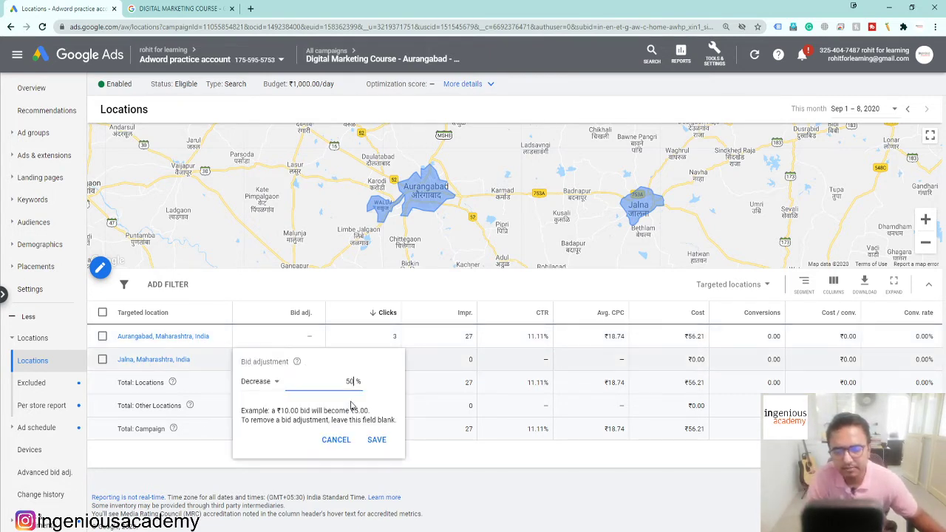
click(337, 440)
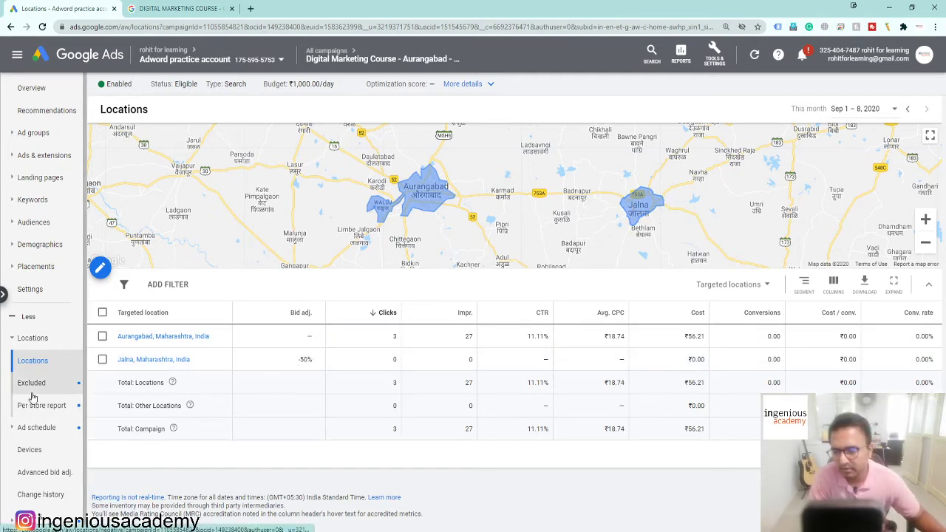
Step: Start editing the campaign's ad schedule and set the start time for all days to 9:00 AM
scroll(49, 436, down, 1)
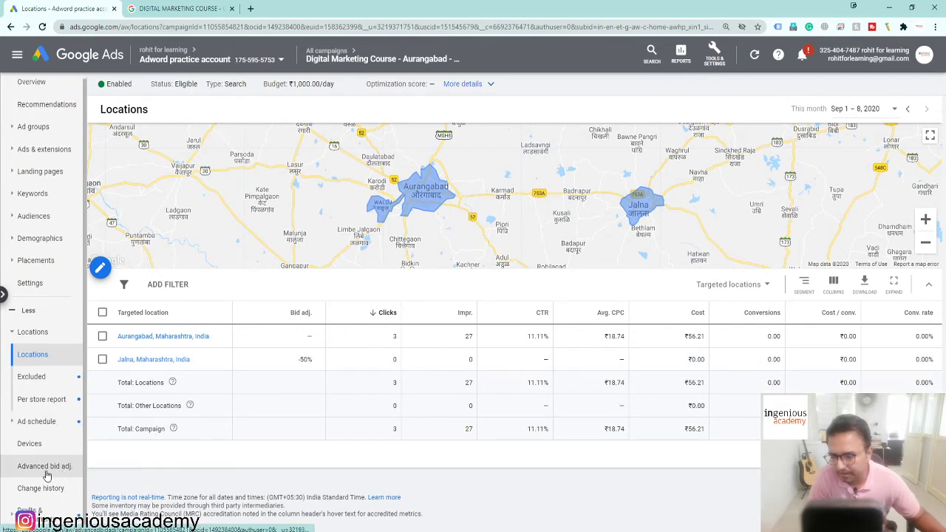
click(22, 422)
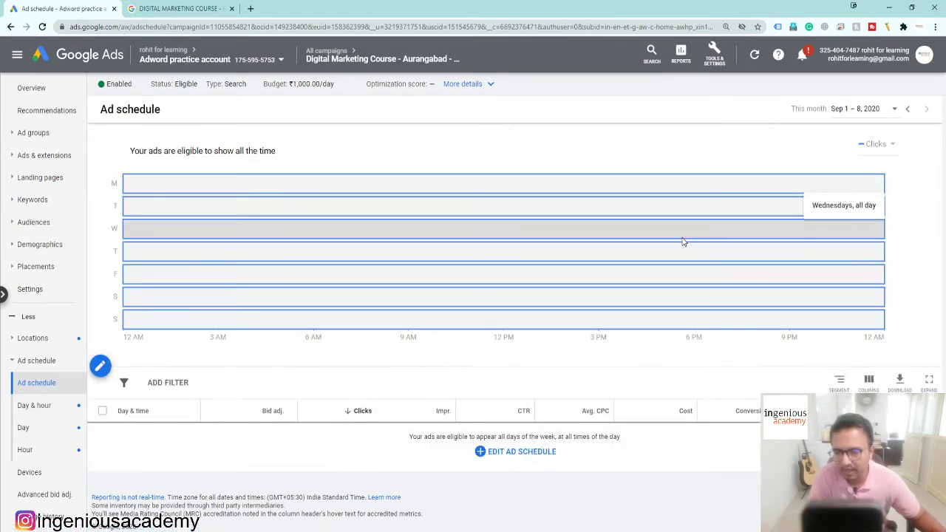
click(509, 452)
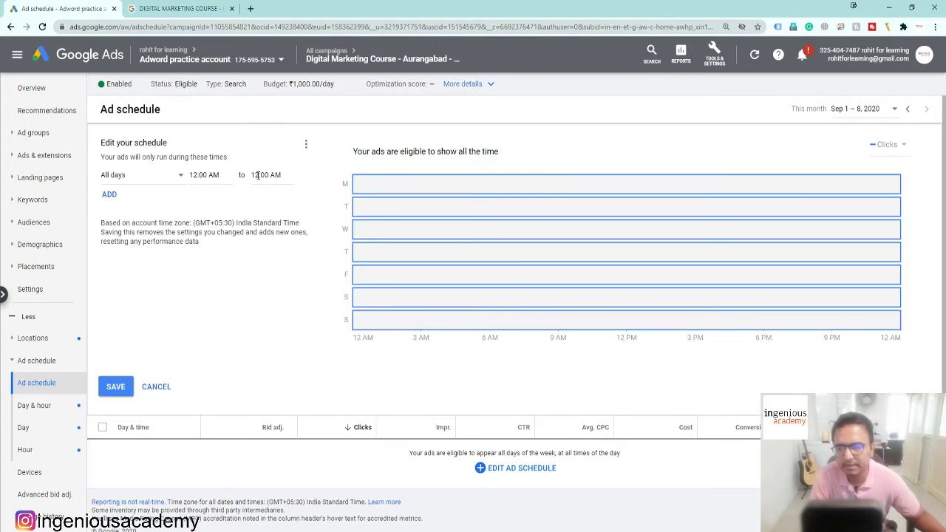
click(199, 174)
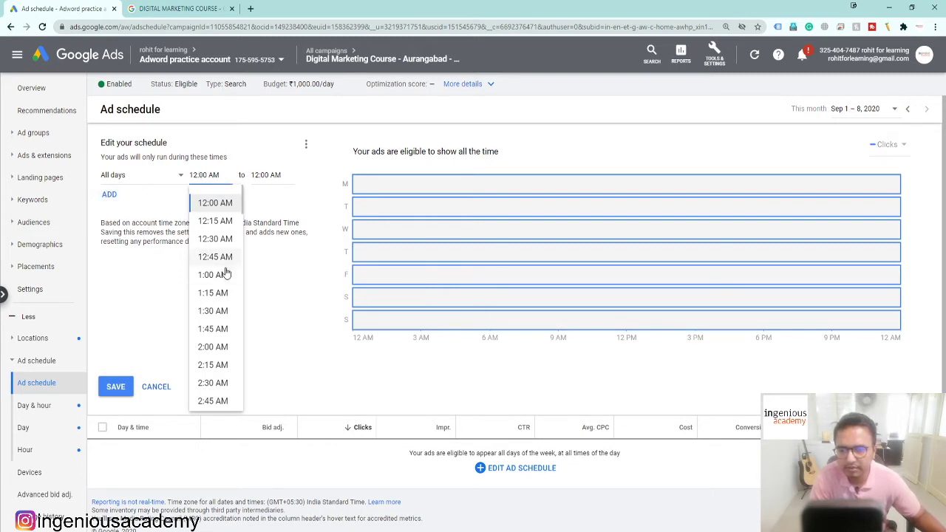
scroll(222, 310, down, 3)
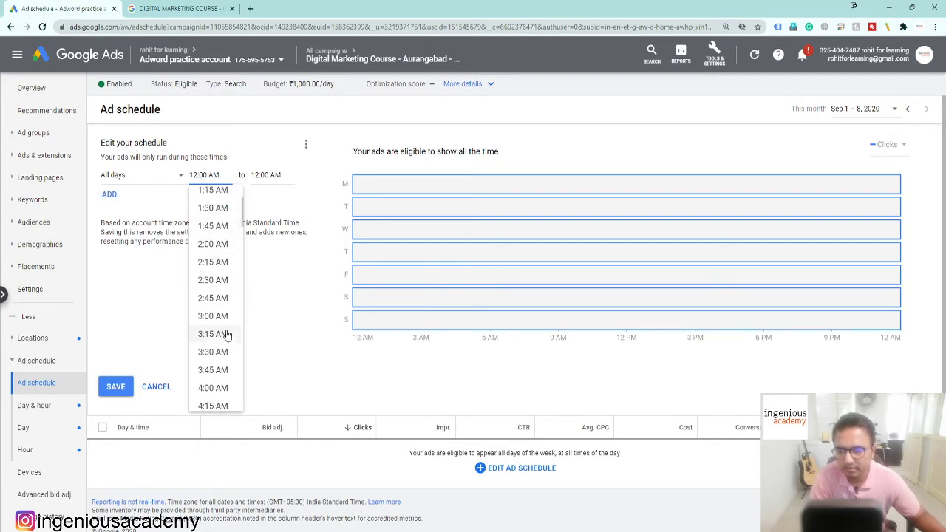
scroll(225, 335, up, 3)
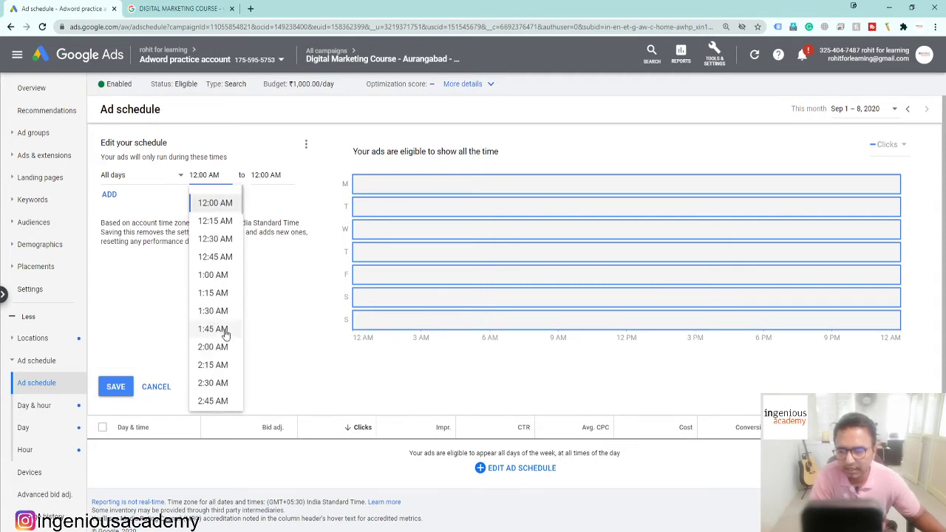
scroll(226, 335, down, 6)
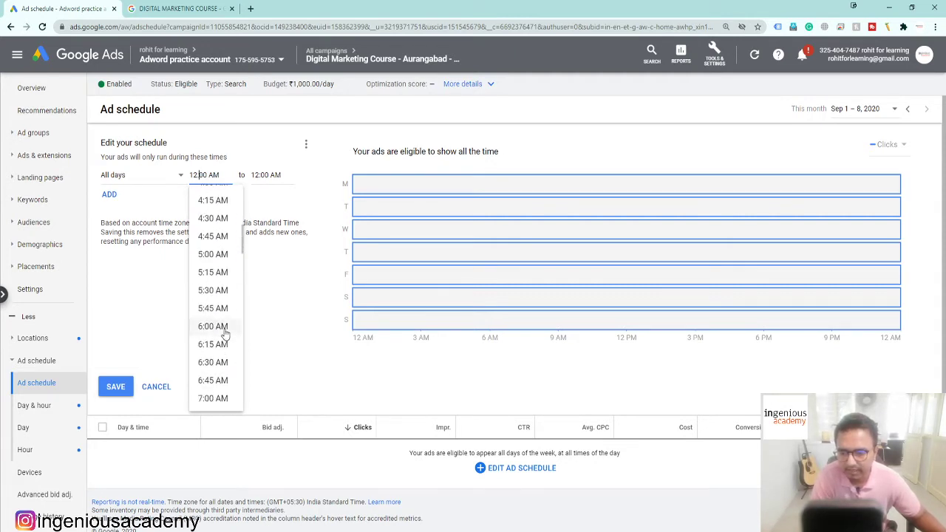
scroll(225, 335, down, 3)
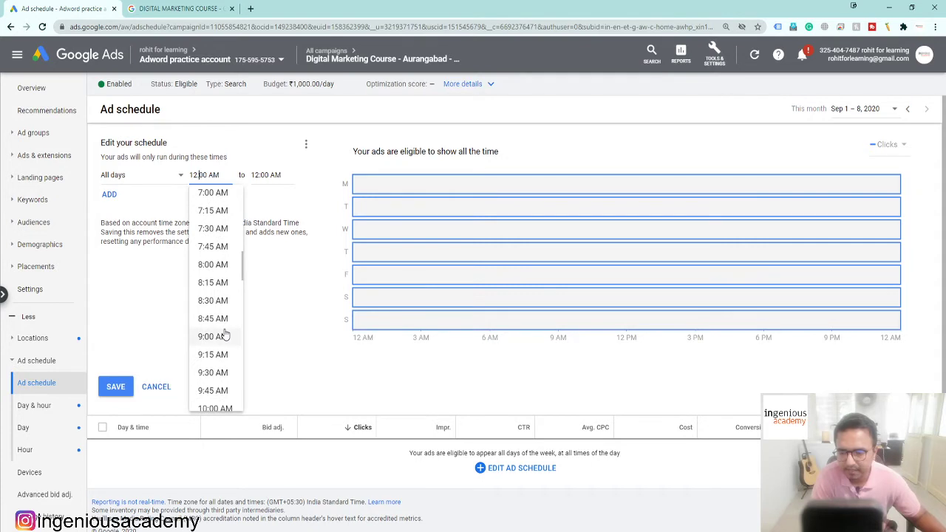
scroll(225, 335, up, 4)
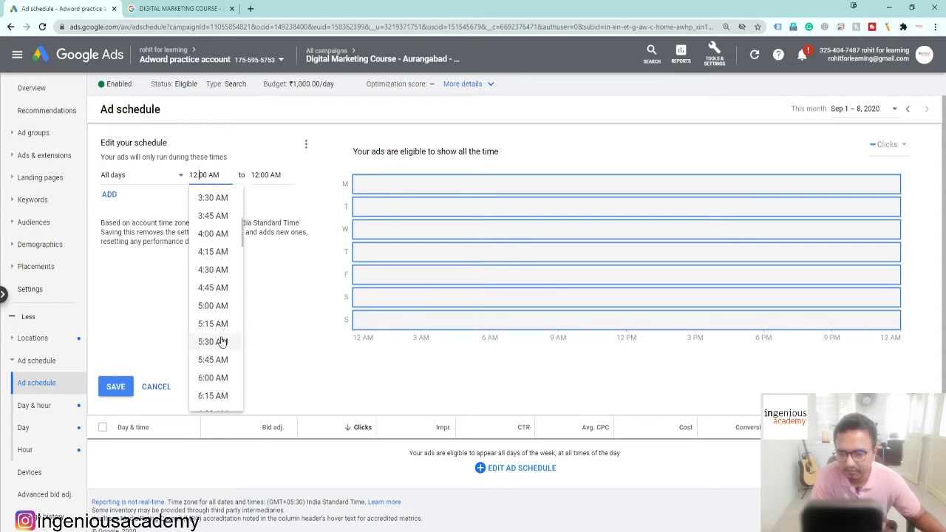
scroll(222, 337, down, 4)
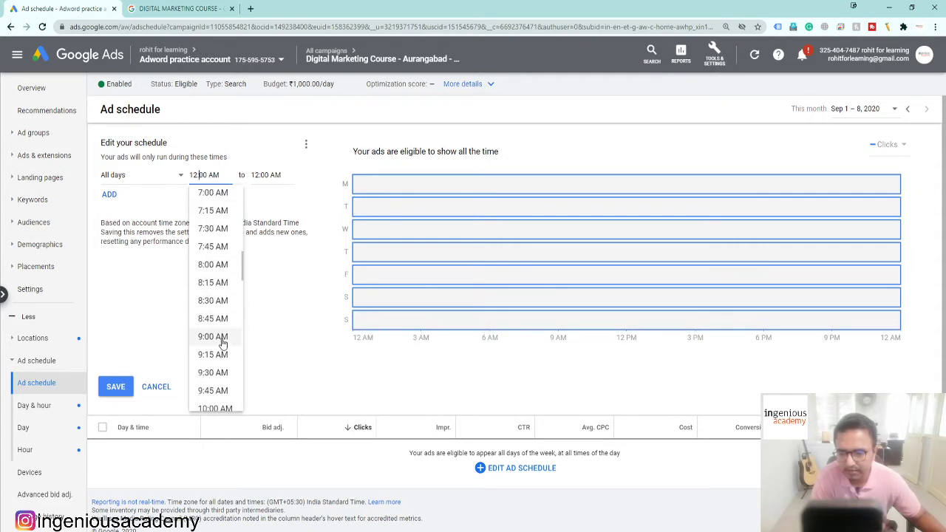
click(214, 338)
Step: Set the end time of the all-days ad schedule to 9:00 PM
click(267, 176)
scroll(287, 358, down, 10)
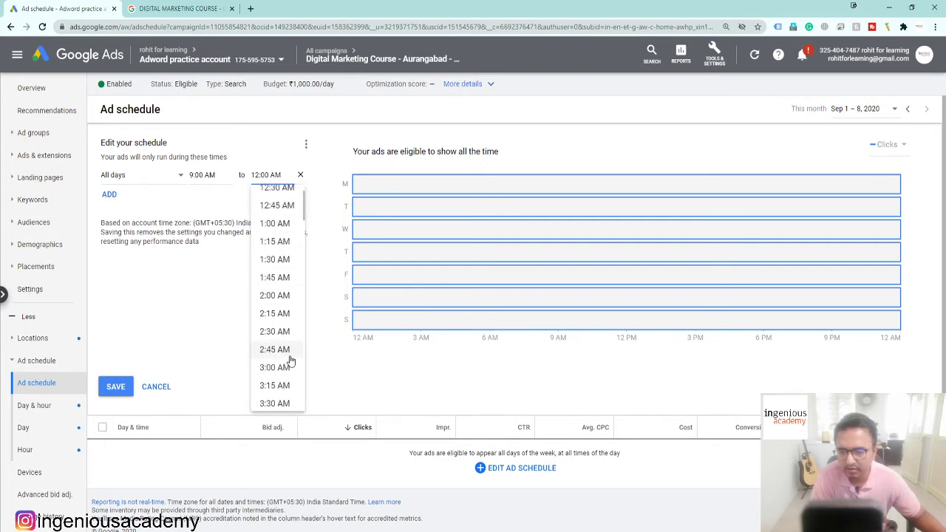
scroll(287, 359, down, 1)
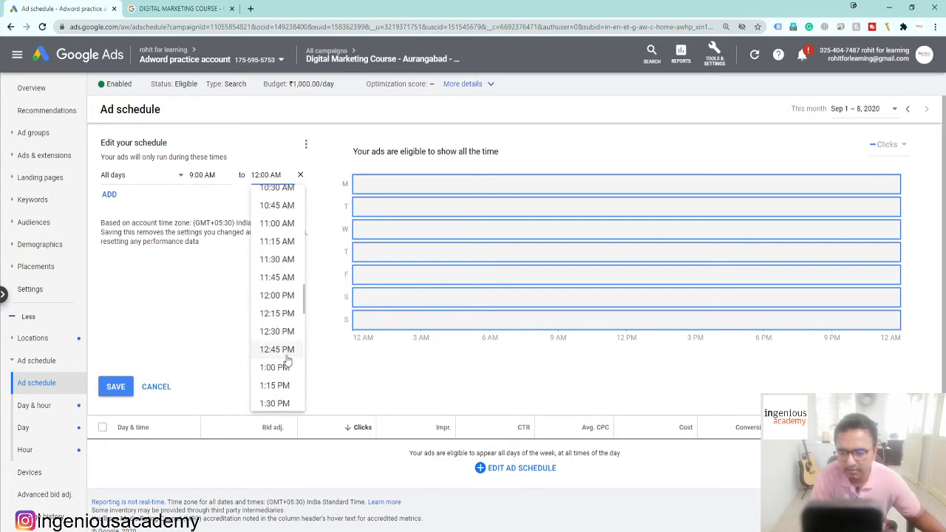
scroll(287, 360, down, 4)
scroll(287, 360, down, 6)
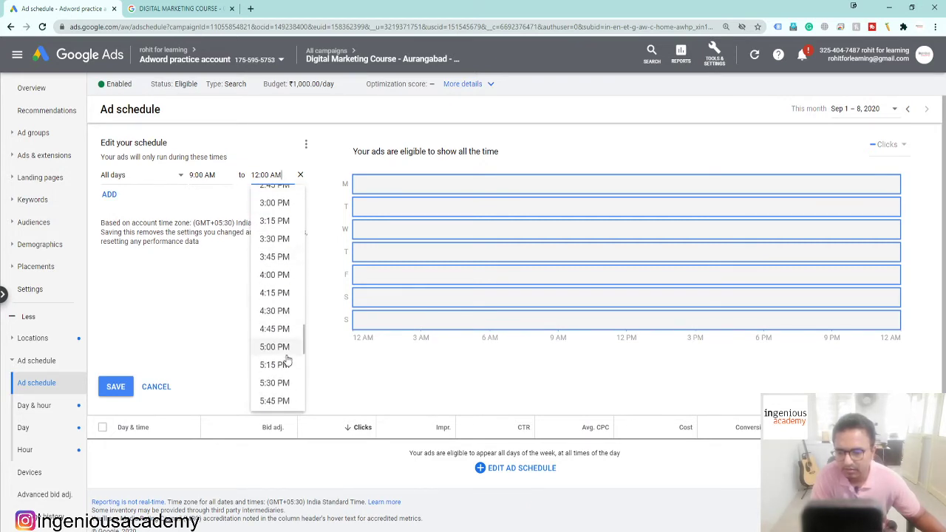
click(282, 377)
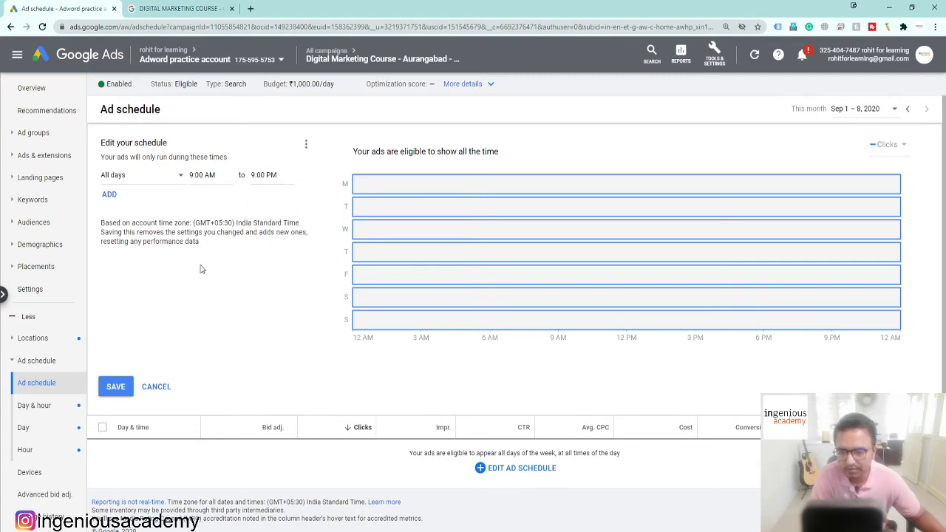
Step: Save the ad schedule of 9:00 AM to 9:00 PM for all days
click(125, 389)
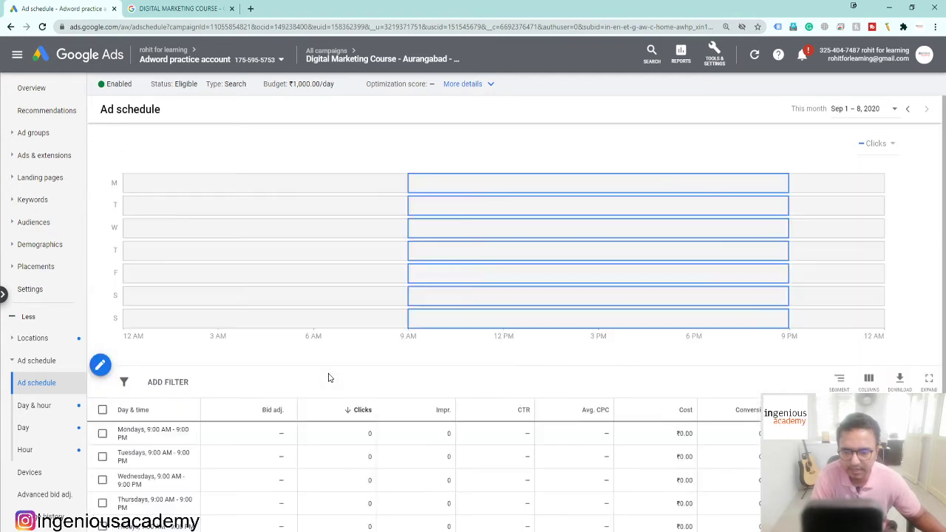
Step: Apply a 30% bid adjustment increase to all seven days in the ad schedule and clear the row selection
scroll(252, 353, down, 3)
click(102, 211)
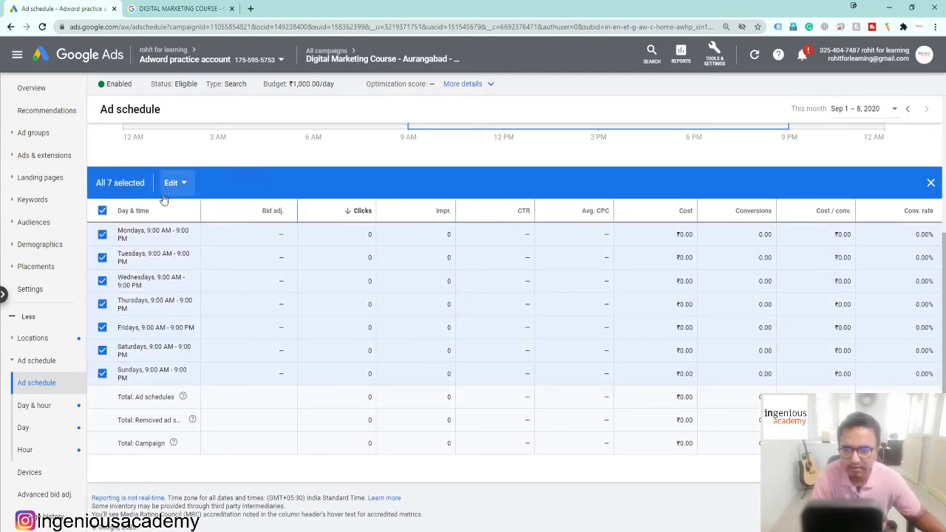
click(102, 213)
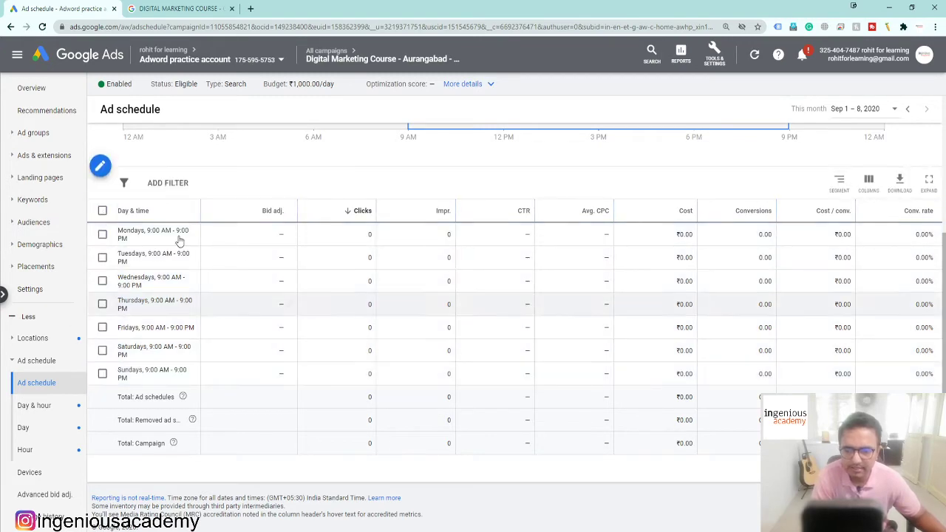
click(102, 212)
click(178, 183)
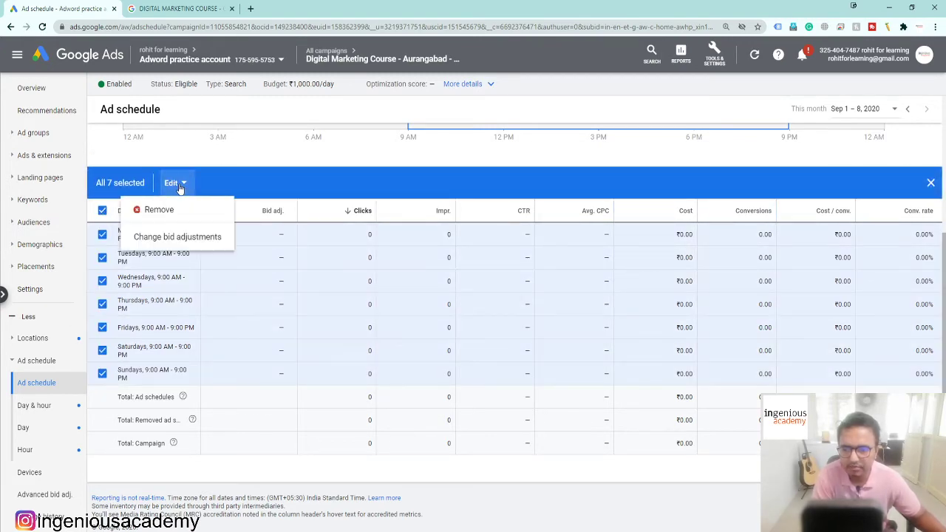
click(176, 238)
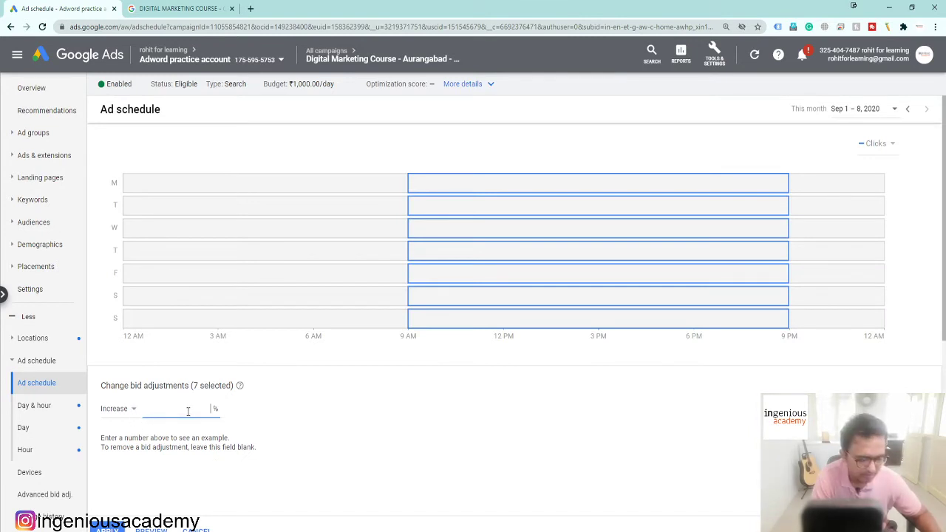
text(30)
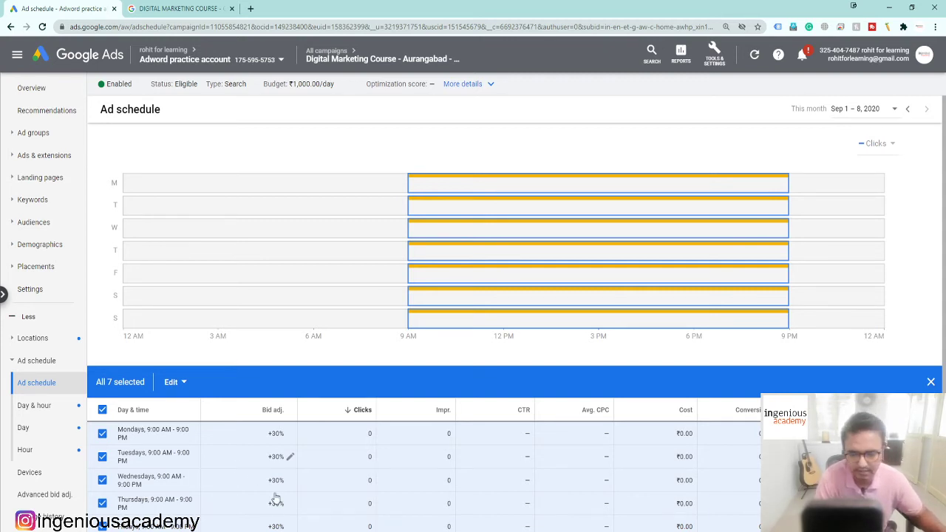
scroll(275, 502, down, 2)
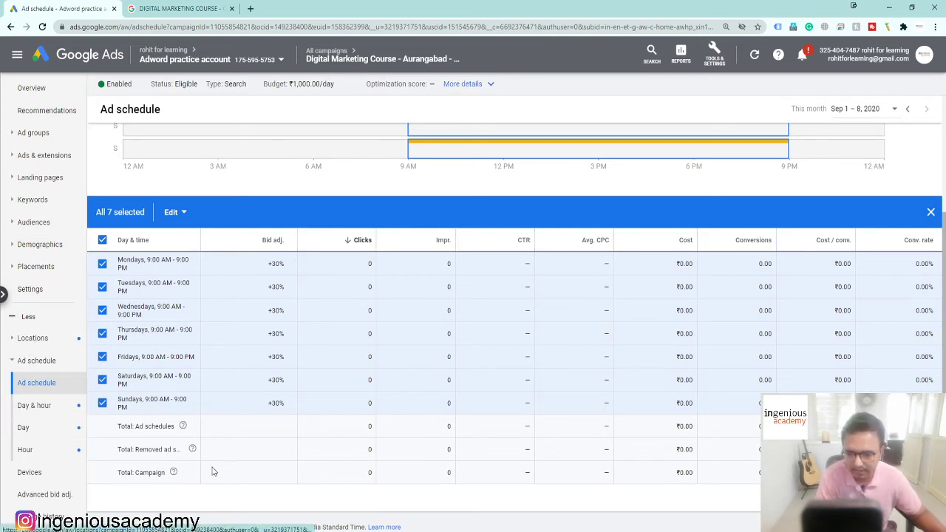
scroll(191, 422, up, 2)
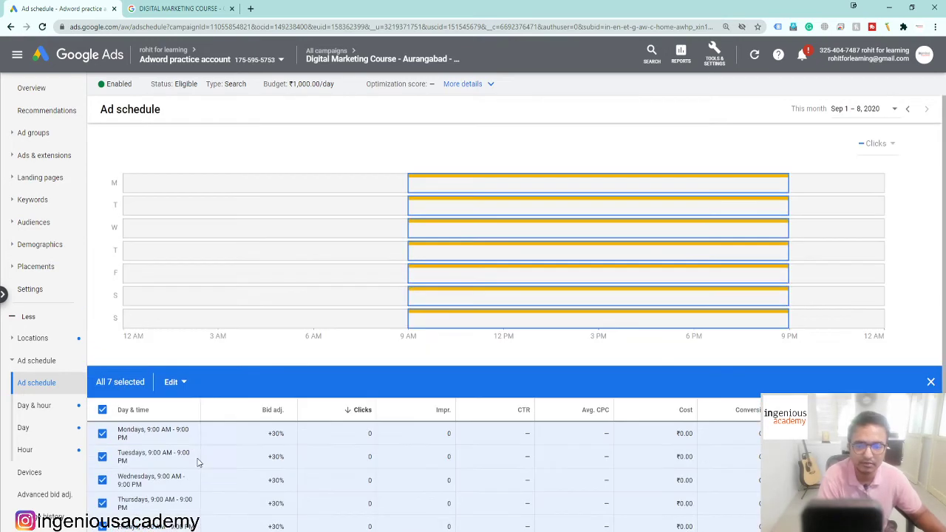
scroll(246, 447, down, 2)
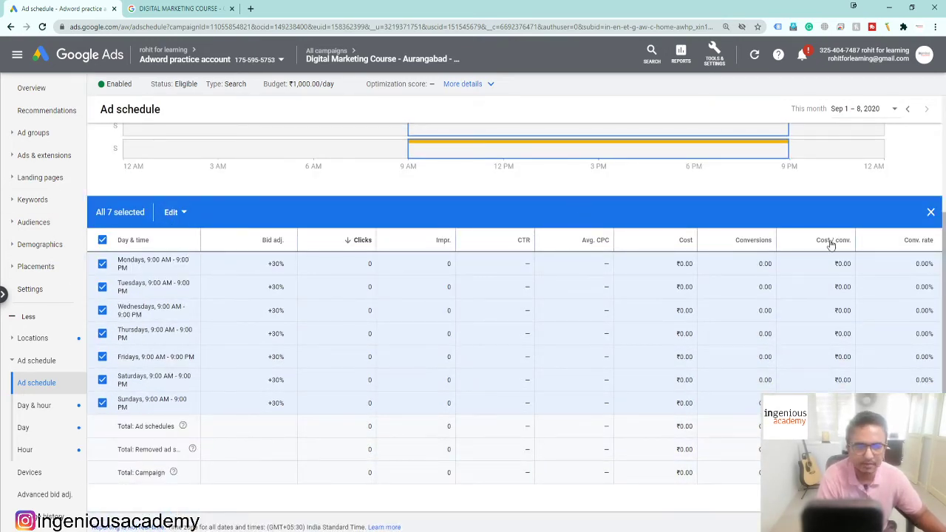
click(932, 212)
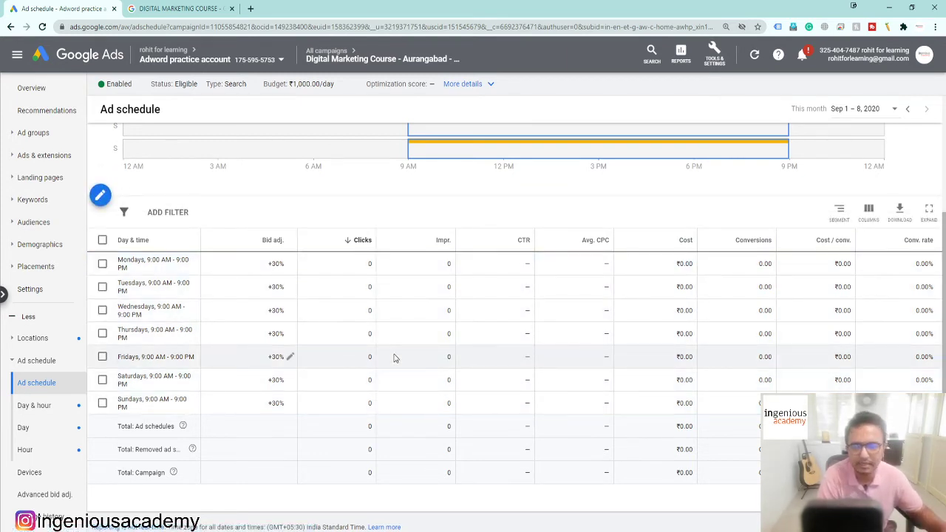
Step: Review the schedule chart and the campaign's performance by day and hour, by day, and by hour
scroll(394, 357, up, 2)
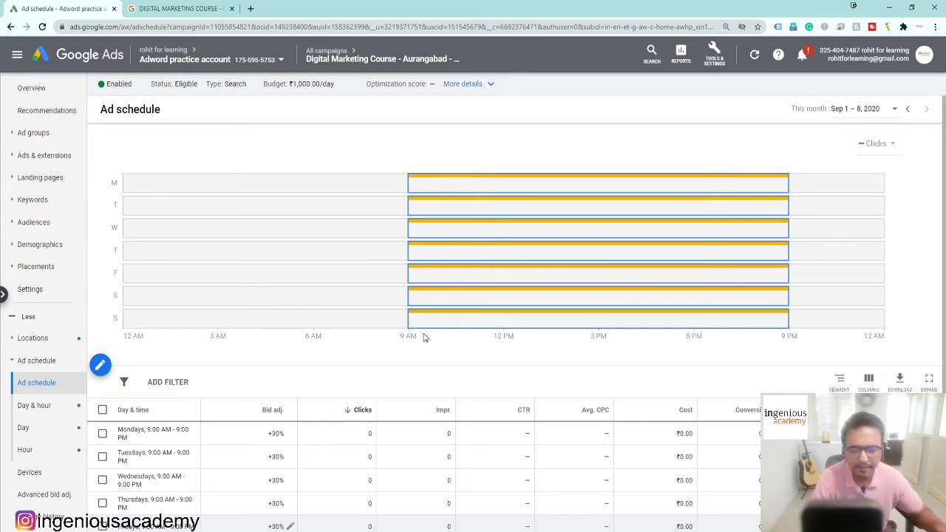
scroll(53, 501, down, 1)
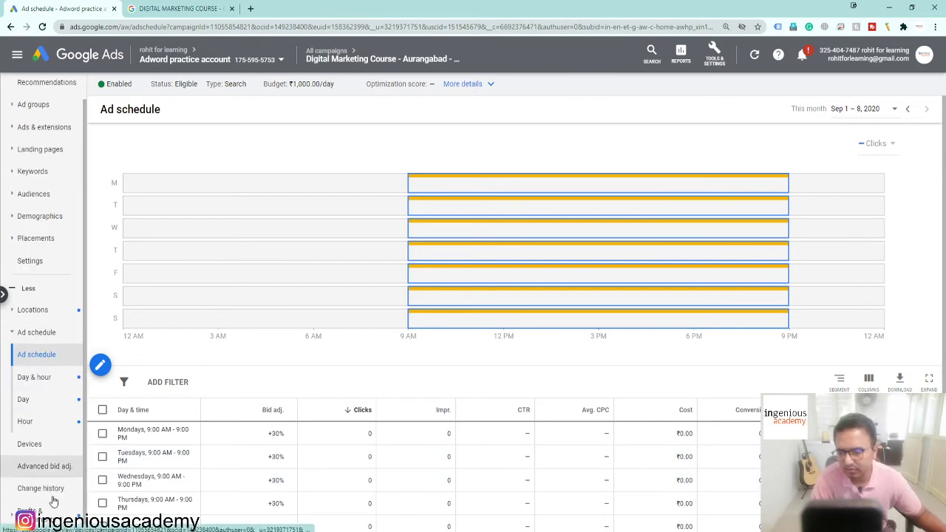
click(70, 377)
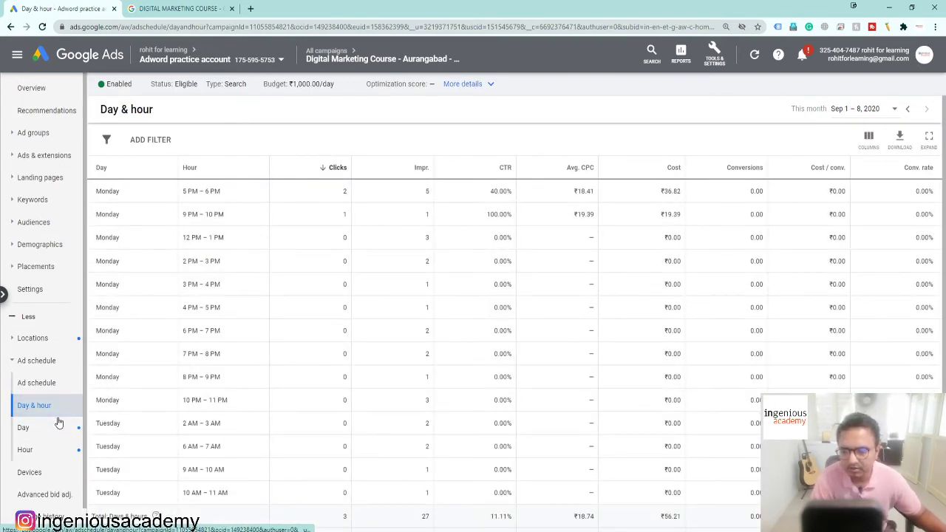
click(59, 427)
click(55, 451)
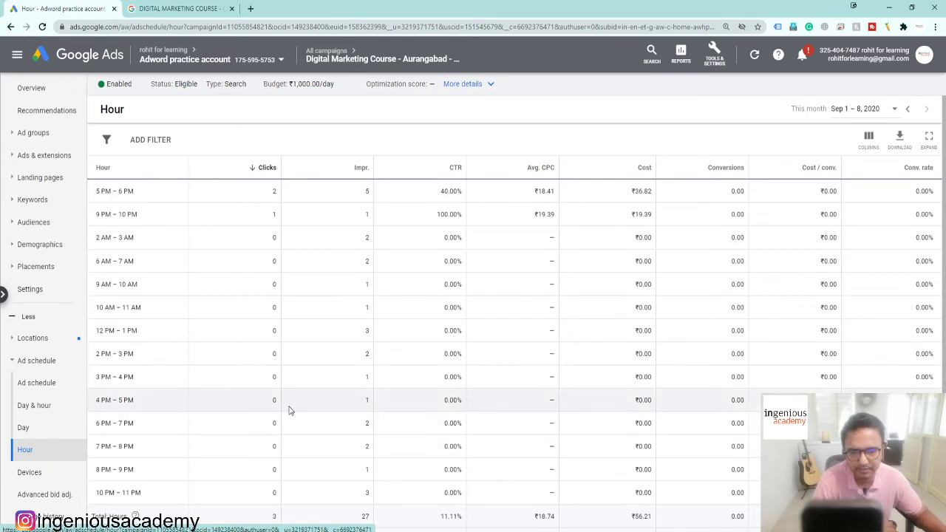
Step: Switch to the Google search results, annotate the first ad with 10 and the second with 30, and clear the annotations
click(150, 9)
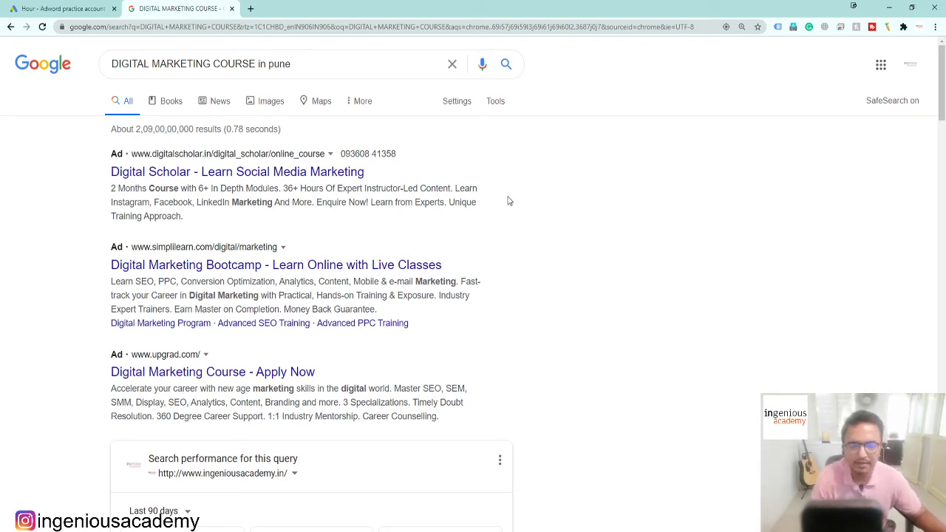
drag(512, 189, 512, 216)
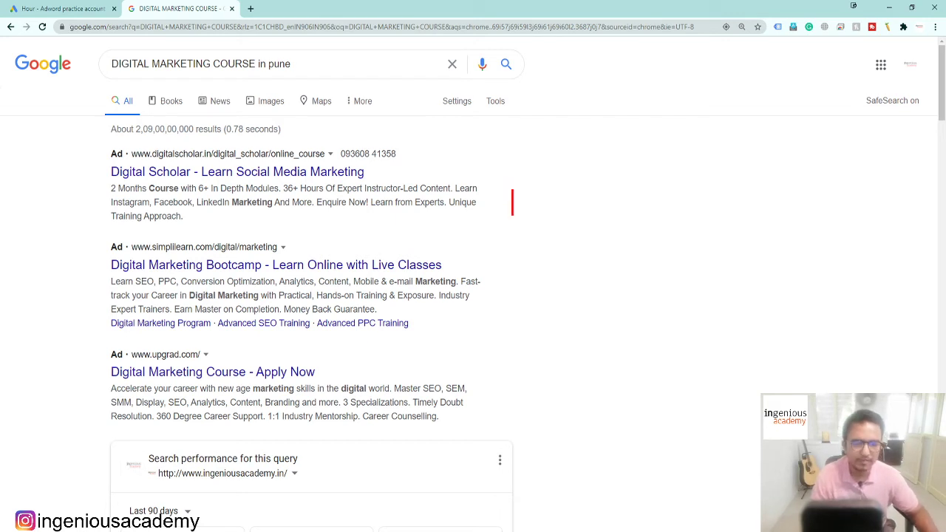
text(10)
key(Return)
key(Return)
key(Return)
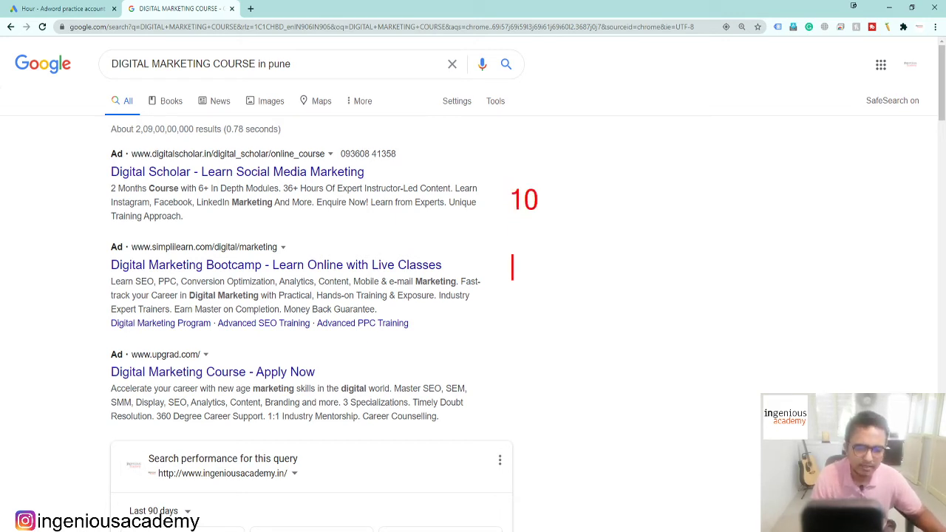
text(30)
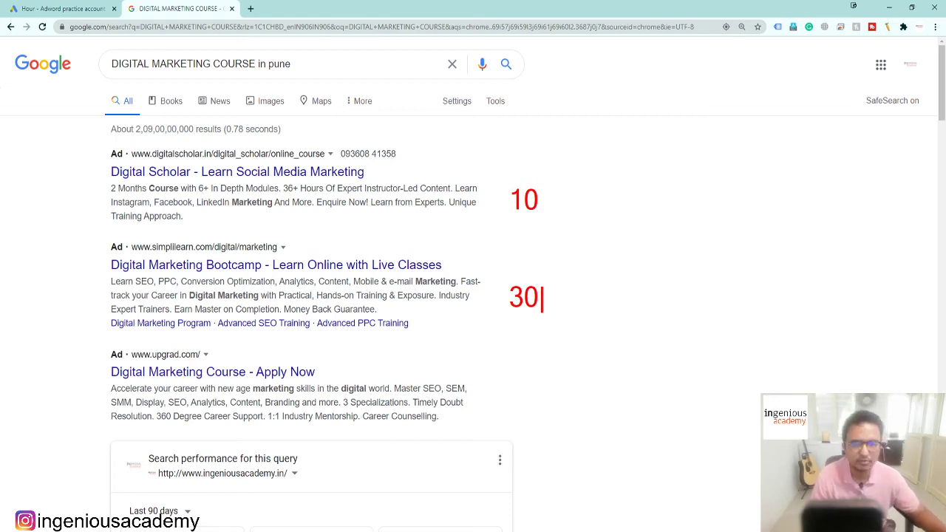
key(Escape)
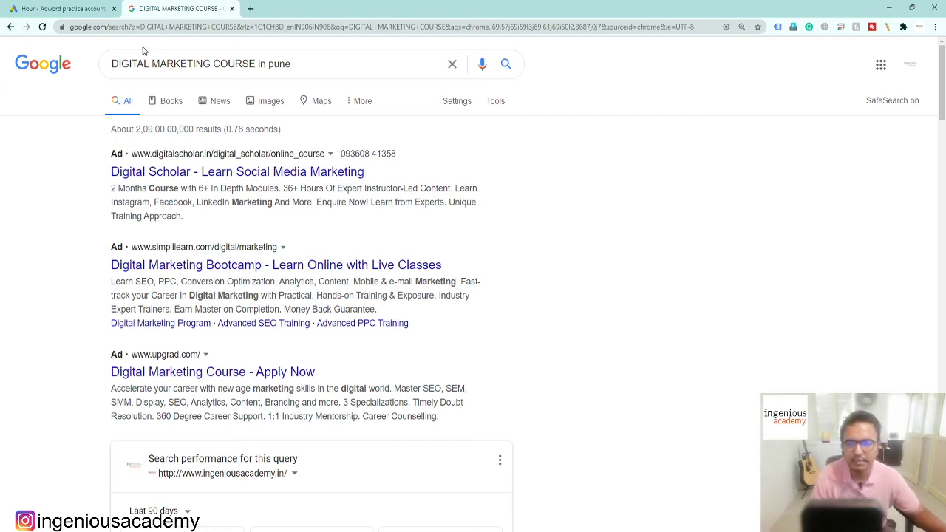
Step: Return to Google Ads and look over the available account tools and settings
click(59, 9)
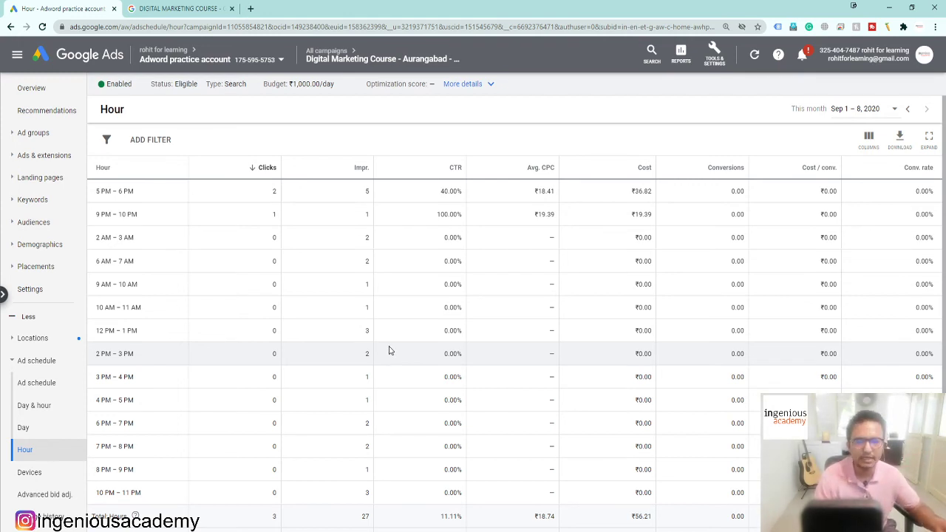
click(714, 55)
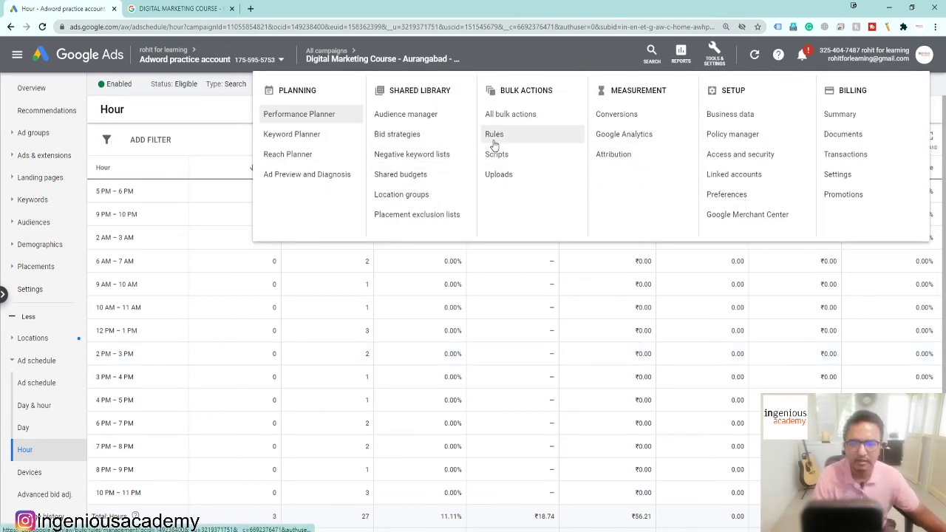
click(241, 306)
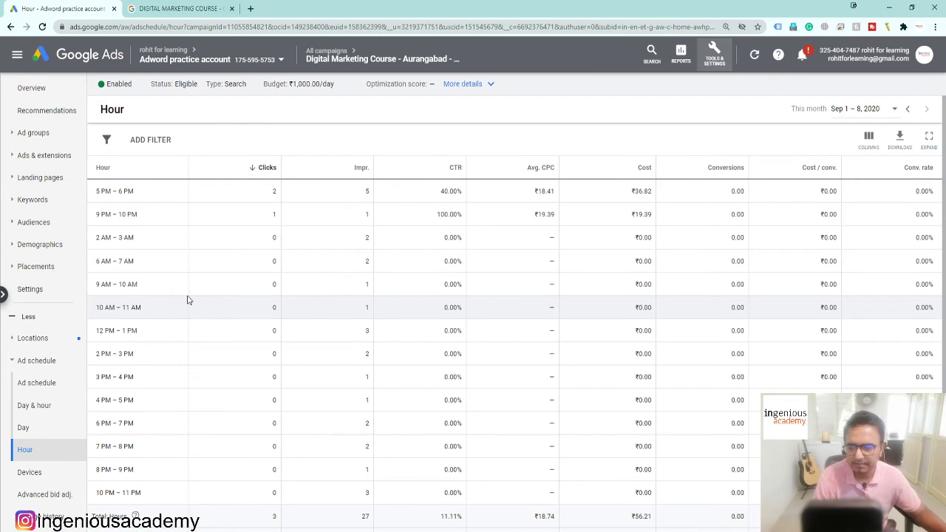
scroll(33, 440, down, 1)
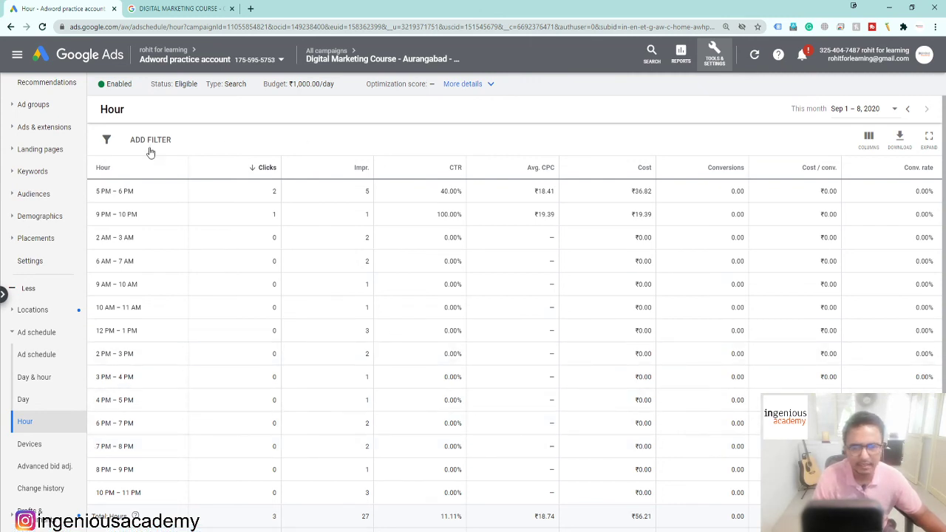
scroll(45, 185, up, 1)
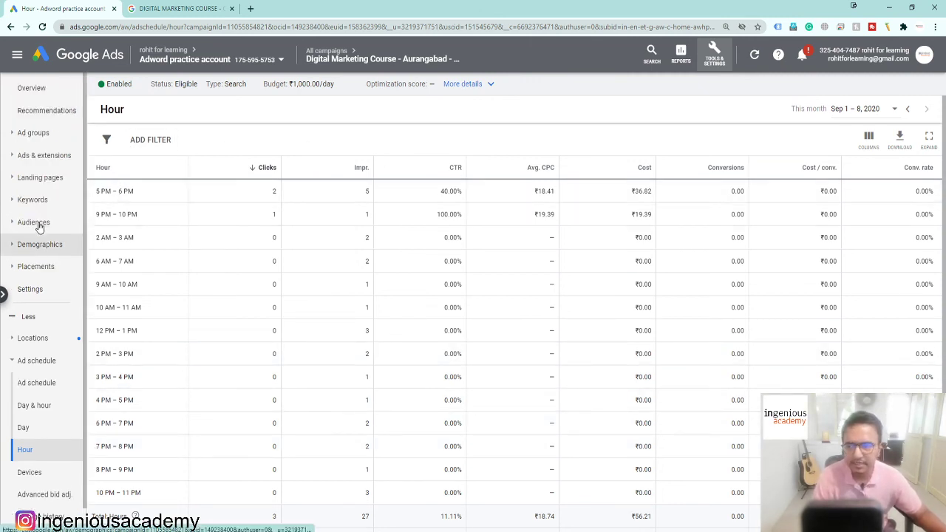
Step: Check the campaign overview and its ad groups, comparing them with the Google search results for the digital marketing course query
click(41, 88)
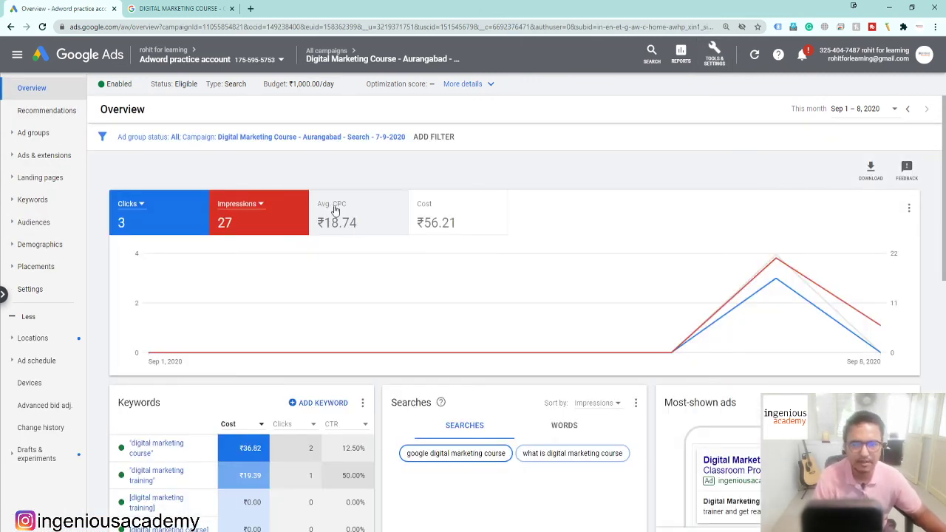
click(30, 133)
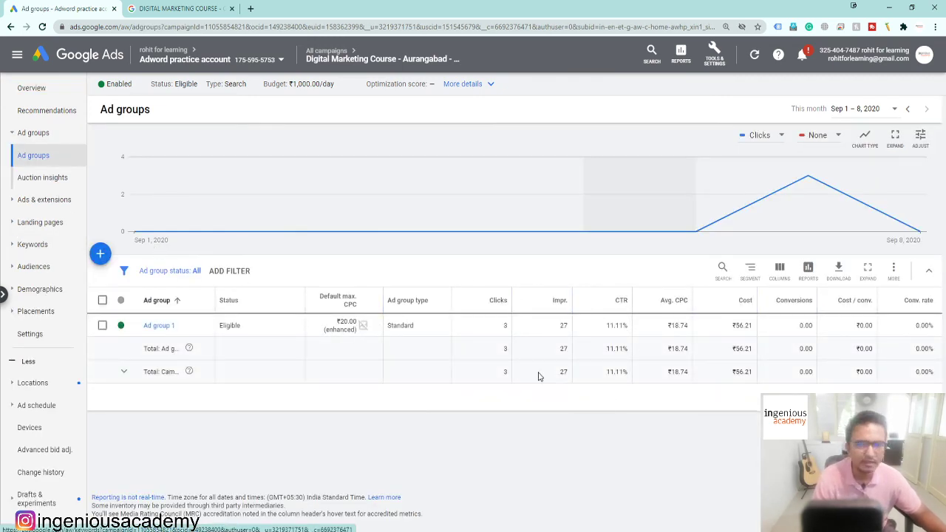
click(182, 13)
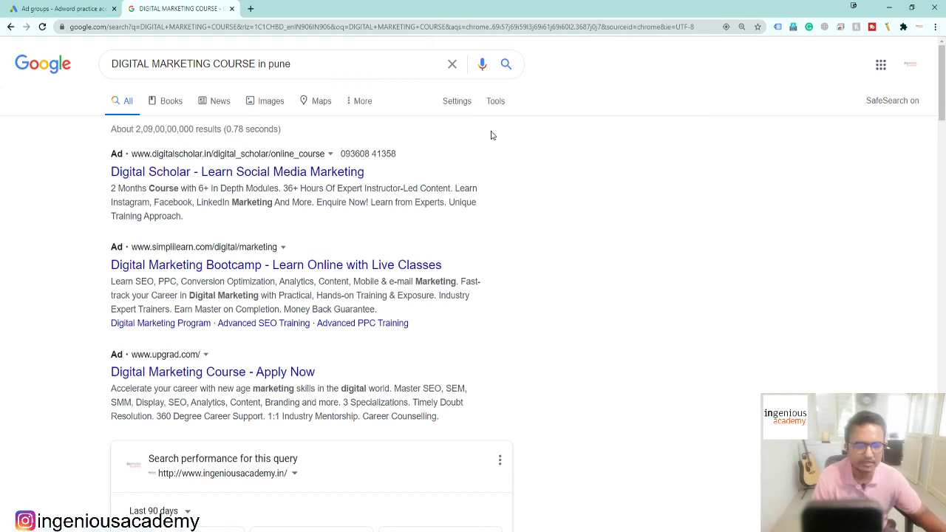
click(100, 8)
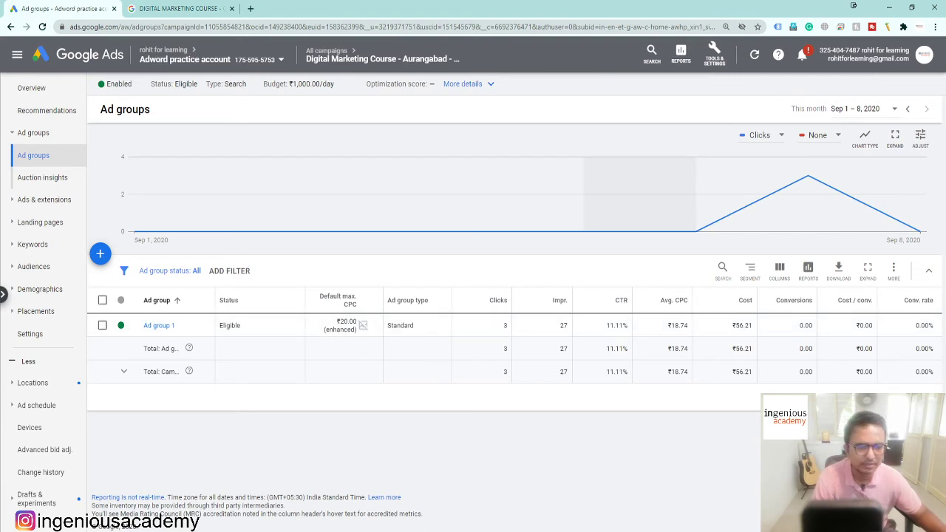